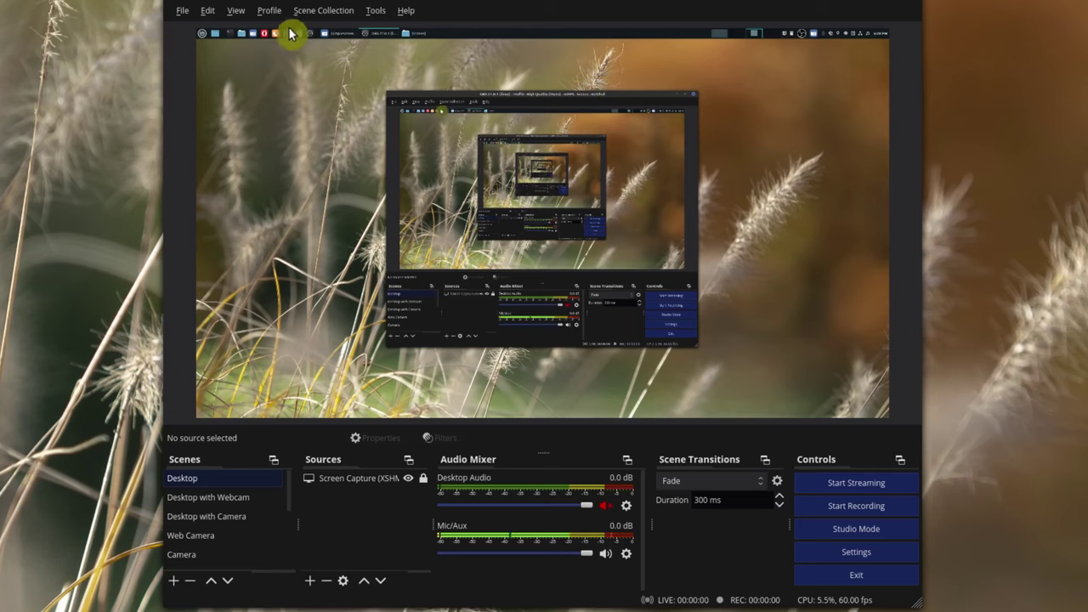
- From the Profile list, pick the existing Vertical Video profile entry
left_click(270, 11)
left_click(316, 248)
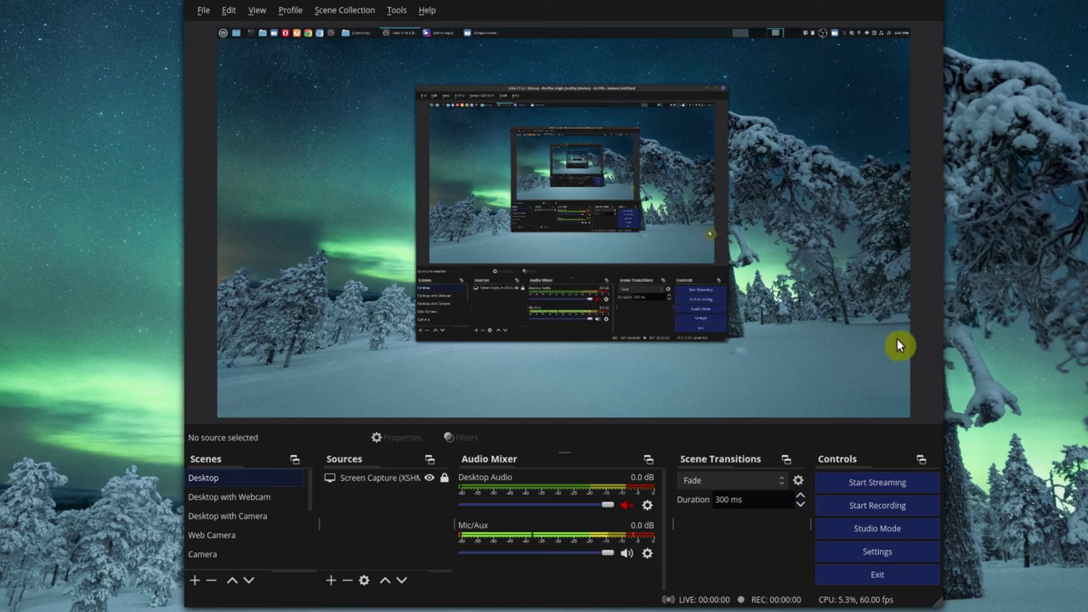
- Create a profile named 'Vertical' with the auto-configuration wizard turned off
left_click(282, 11)
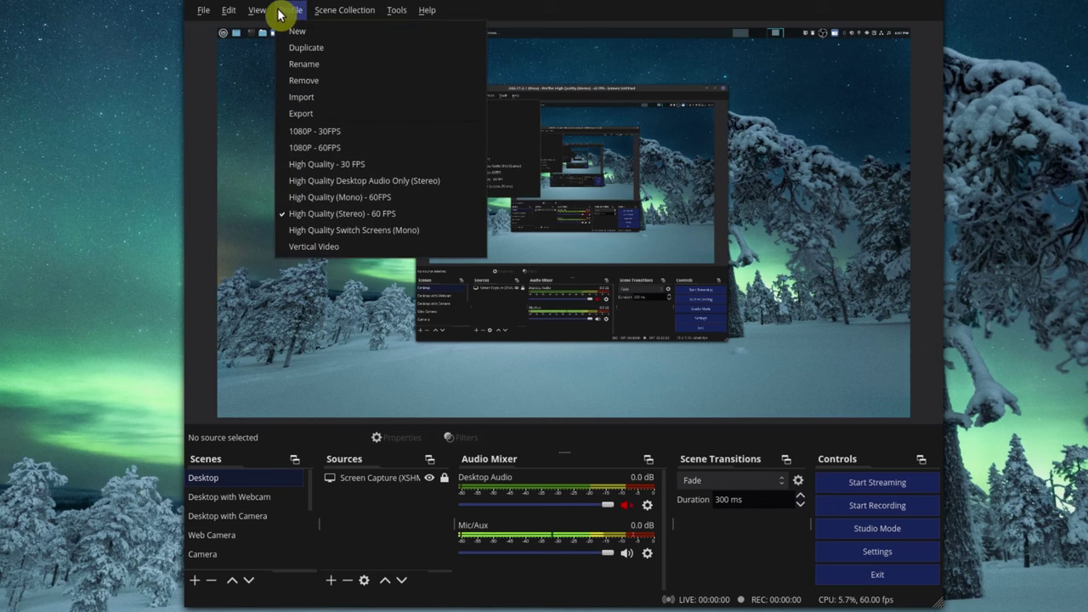
left_click(300, 33)
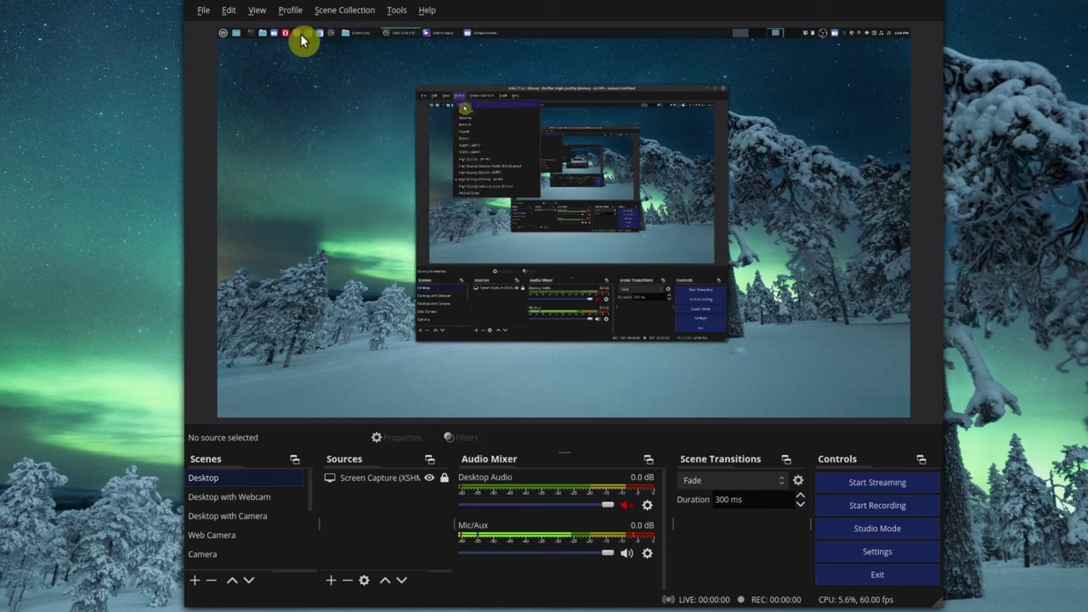
type("Vertical")
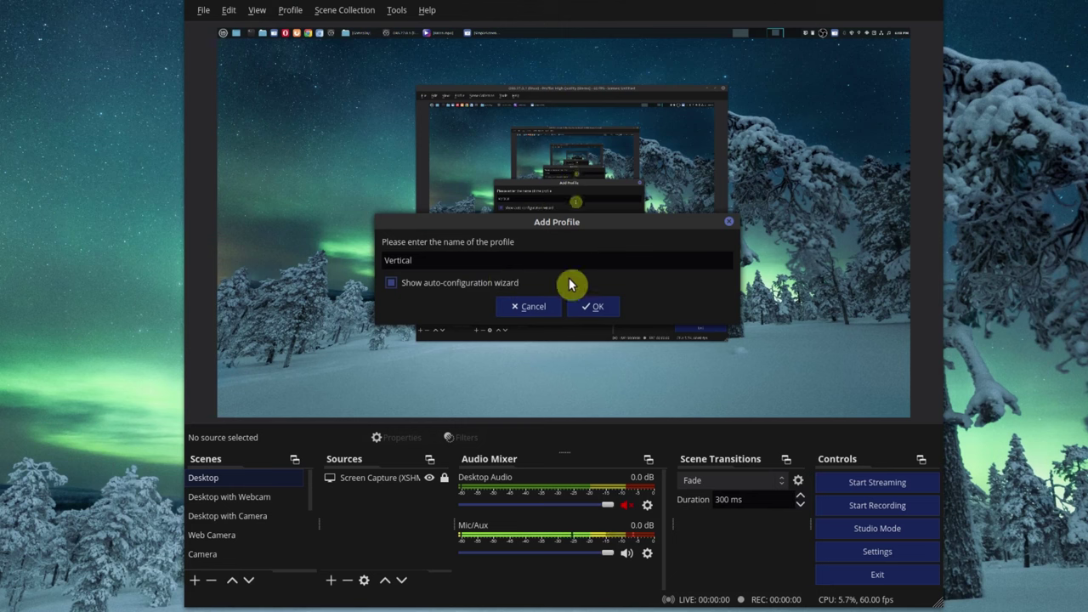
left_click(427, 287)
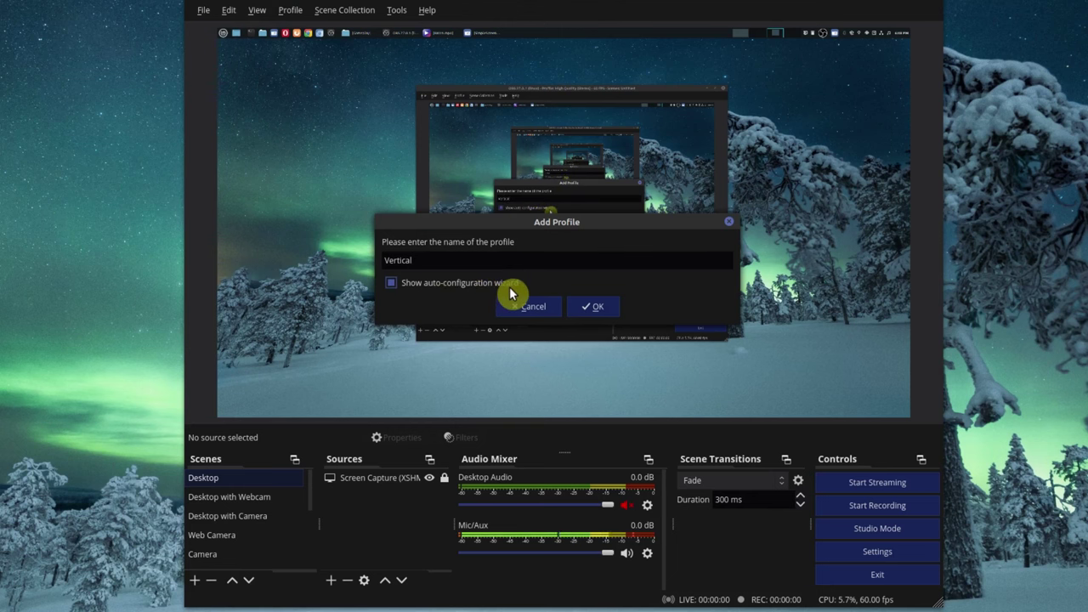
left_click(393, 283)
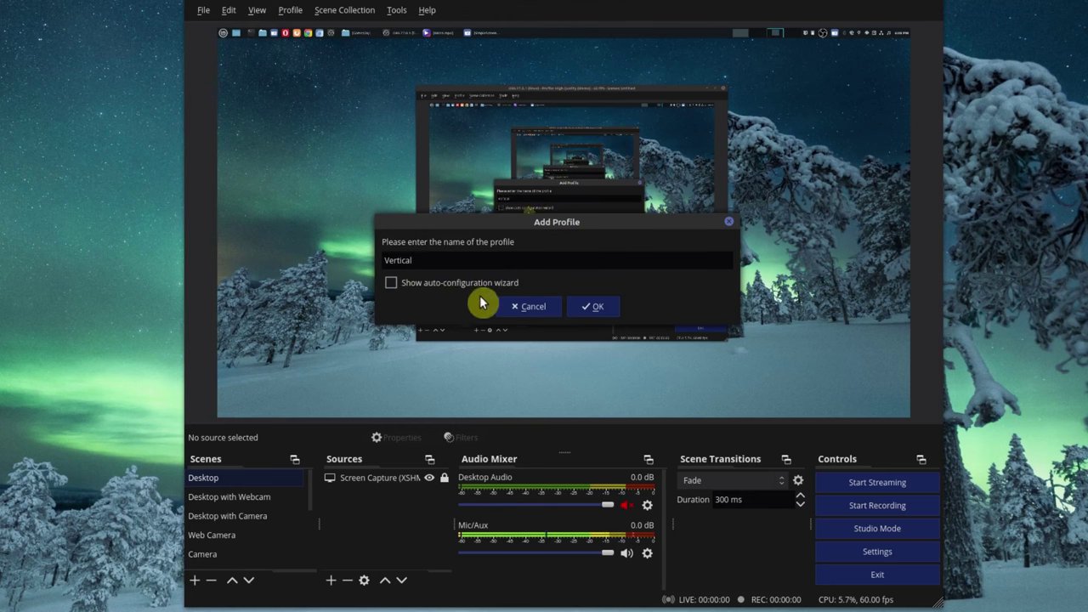
left_click(588, 304)
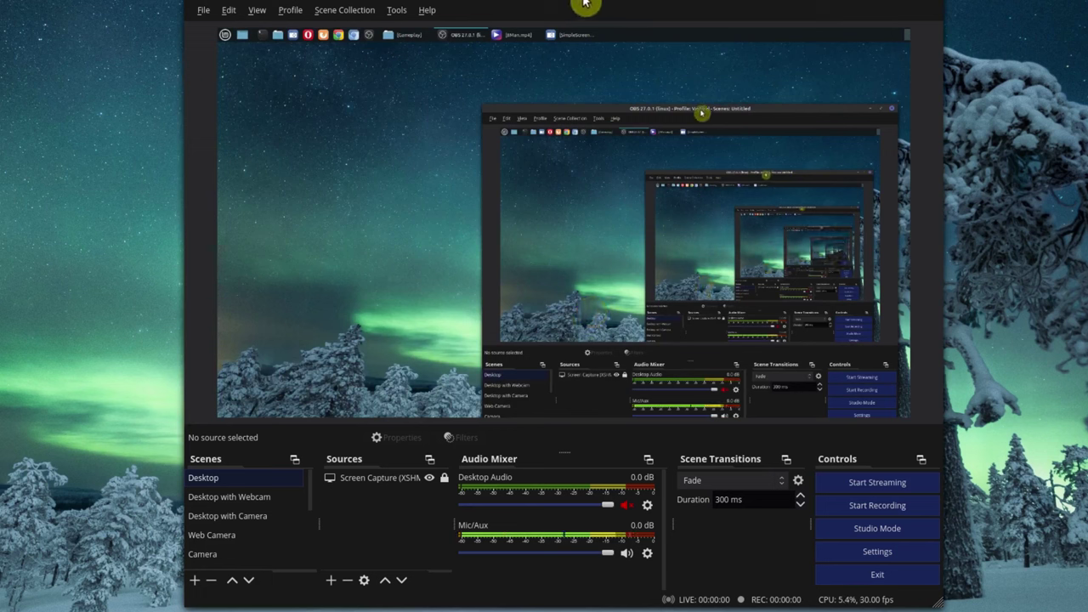
- Duplicate the Desktop scene, keeping the suggested name 'Desktop 2'
scroll(283, 516, "down", 3)
scroll(284, 516, "up", 3)
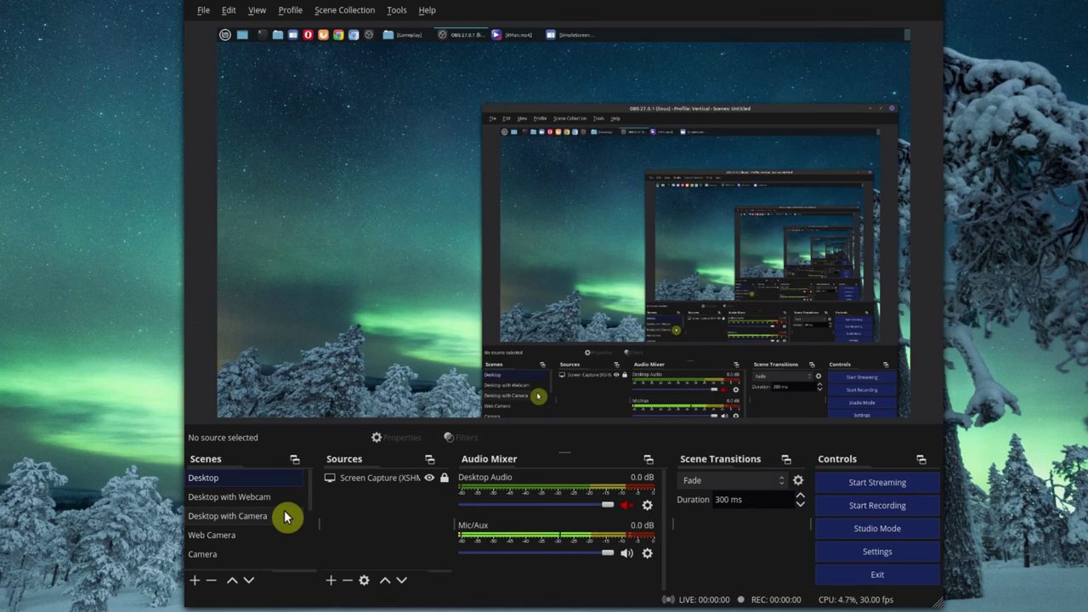
right_click(224, 483)
left_click(261, 508)
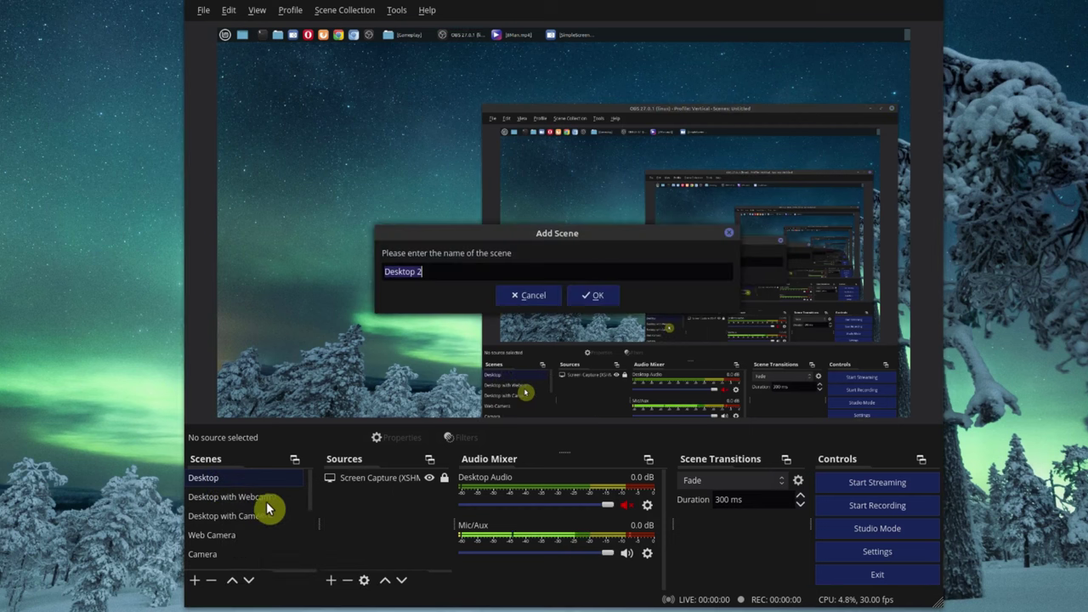
left_click(585, 294)
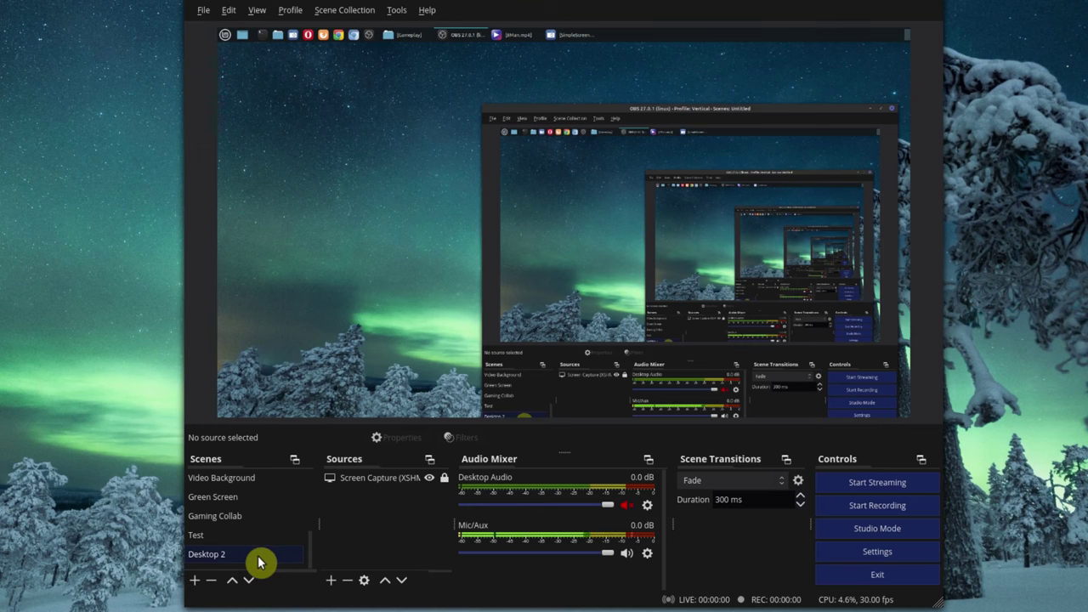
- Open the Video settings and review the canvas and output resolution lists without changing them
left_click(876, 561)
left_click(297, 192)
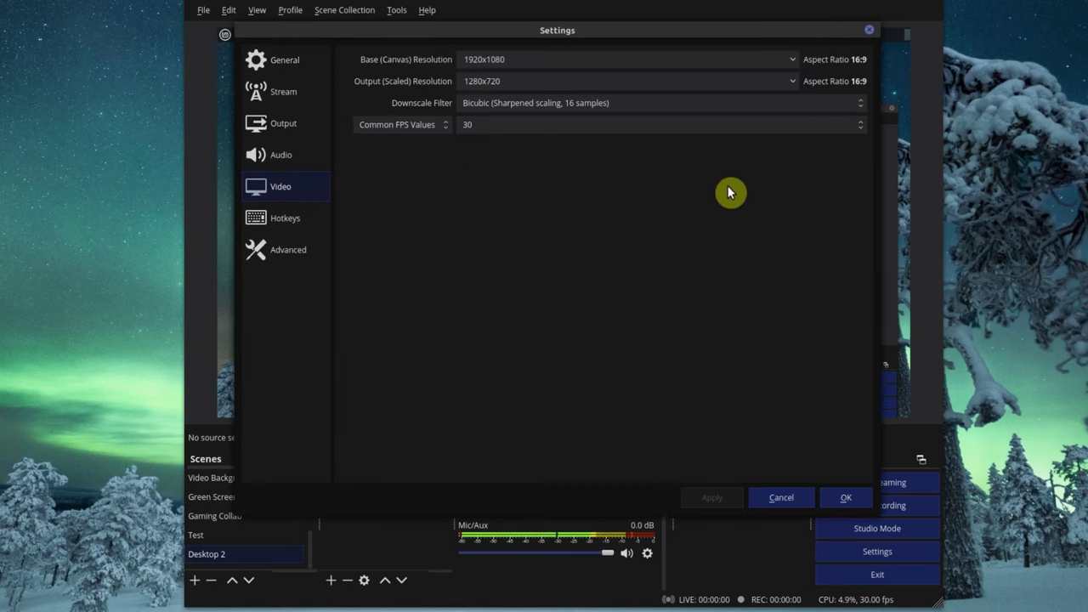
left_click(789, 59)
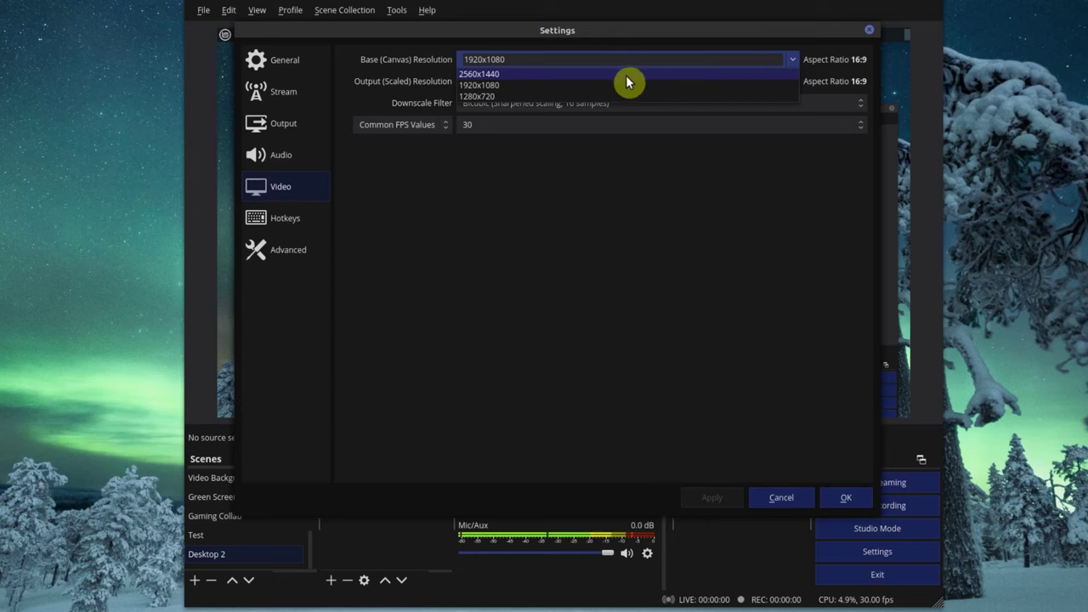
left_click(727, 206)
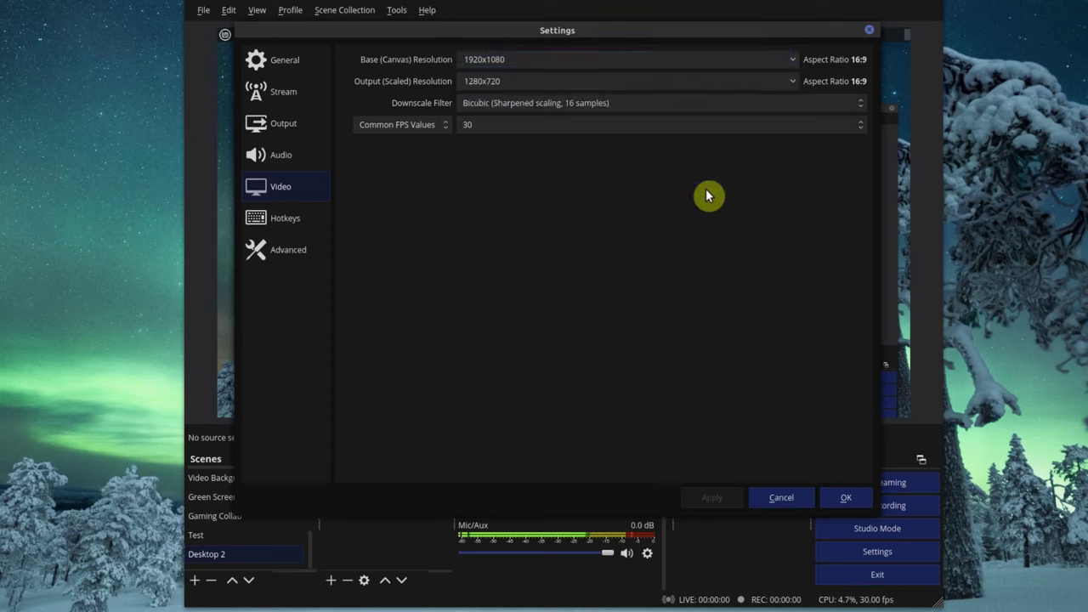
left_click(788, 86)
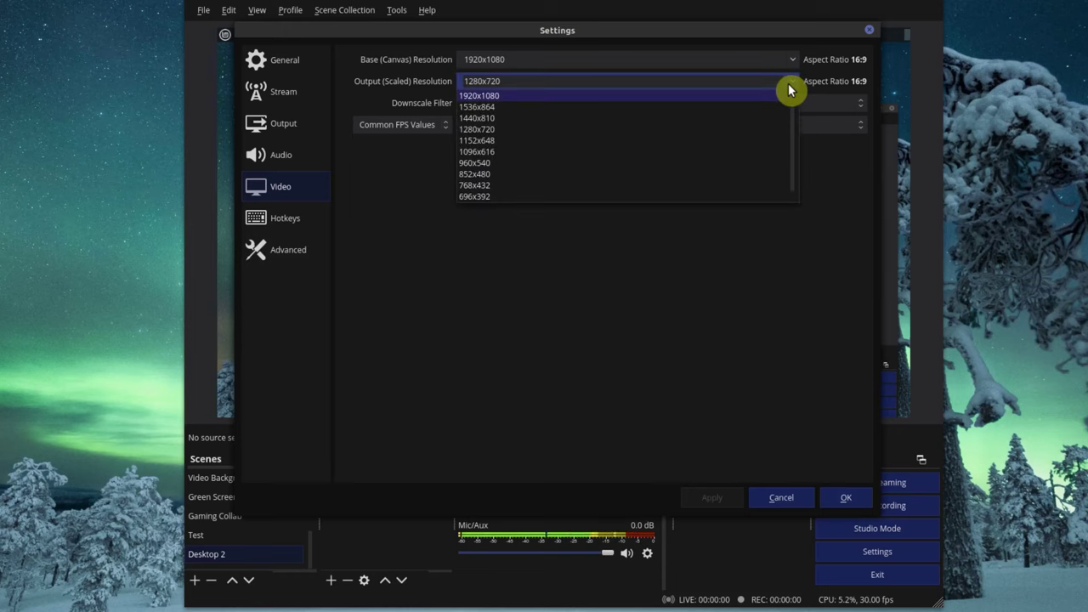
left_click(839, 209)
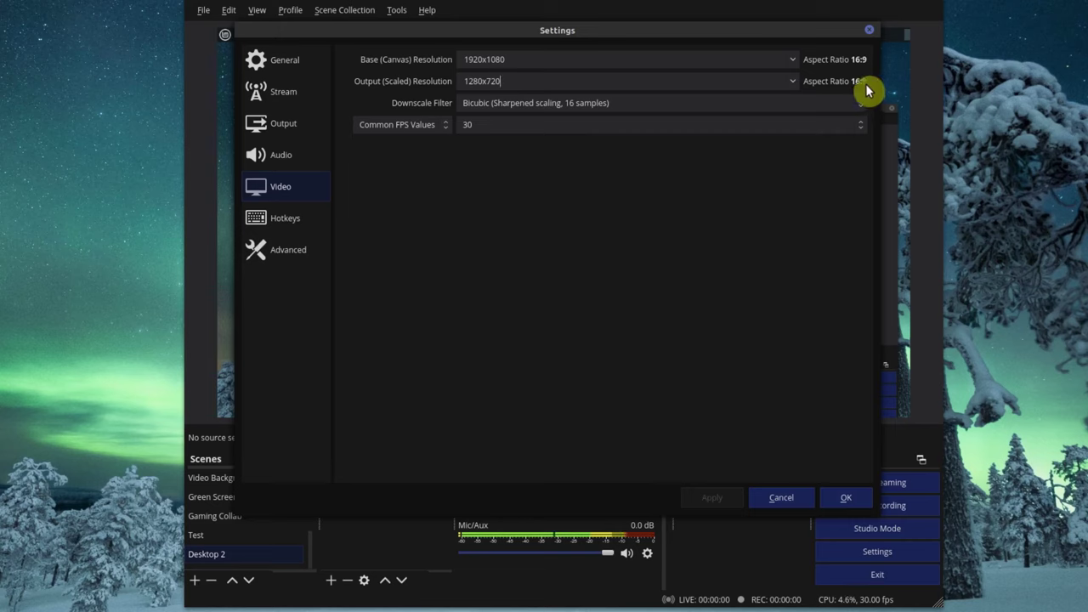
left_click(788, 62)
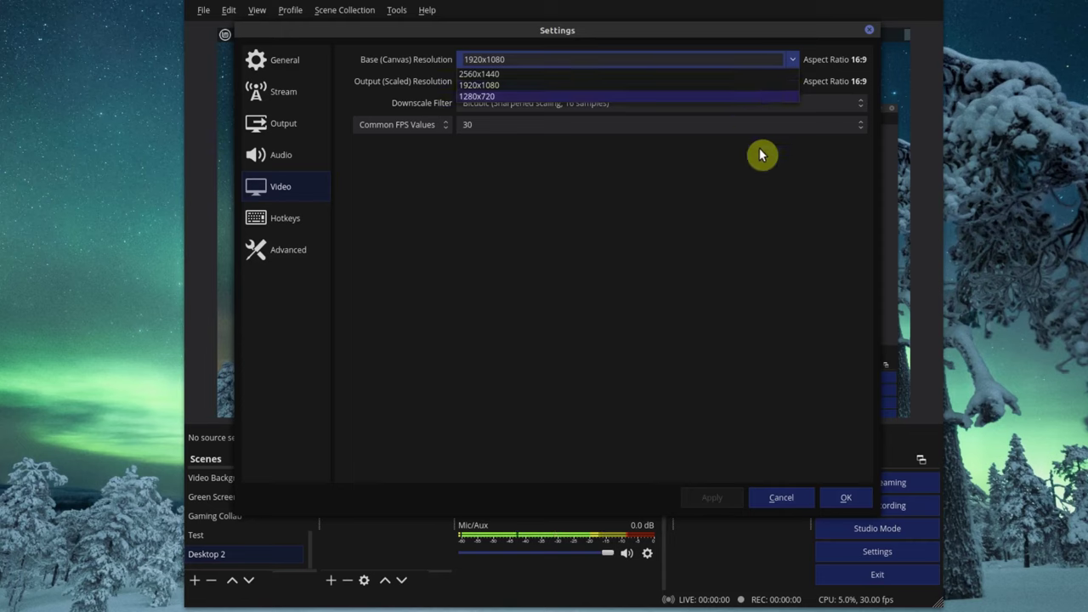
left_click(775, 220)
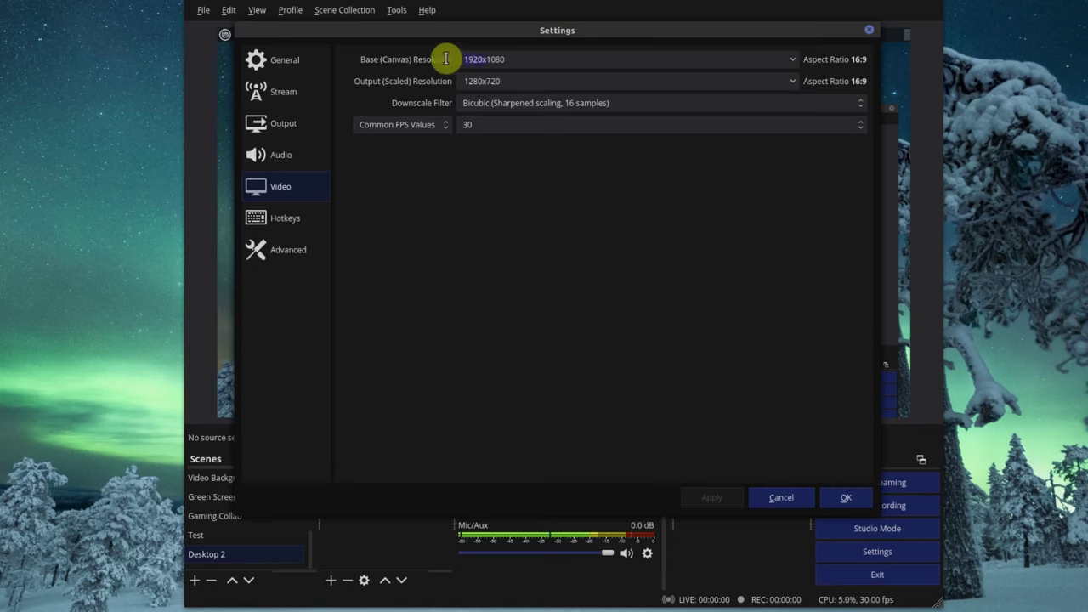
- Change the base canvas resolution to 1080x1920 and begin editing the output resolution
key("BackSpace")
key("BackSpace")
key("BackSpace")
key("BackSpace")
key("BackSpace")
left_click(508, 60)
type("x1920")
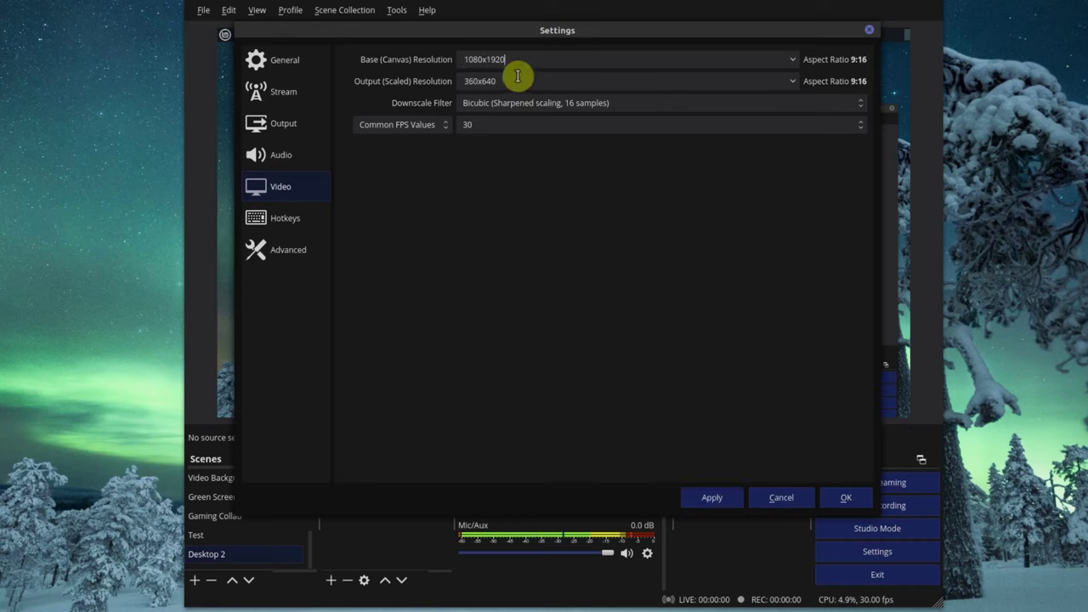
left_click(513, 81)
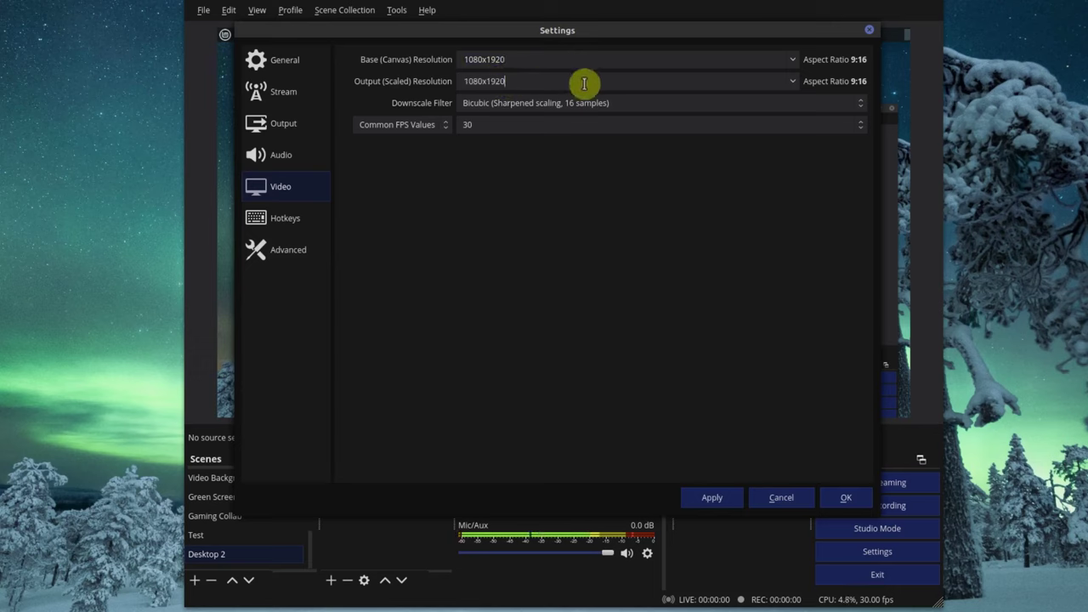
- Set Common FPS to 30 and the Bicubic downscale filter, then apply the video settings
left_click(641, 124)
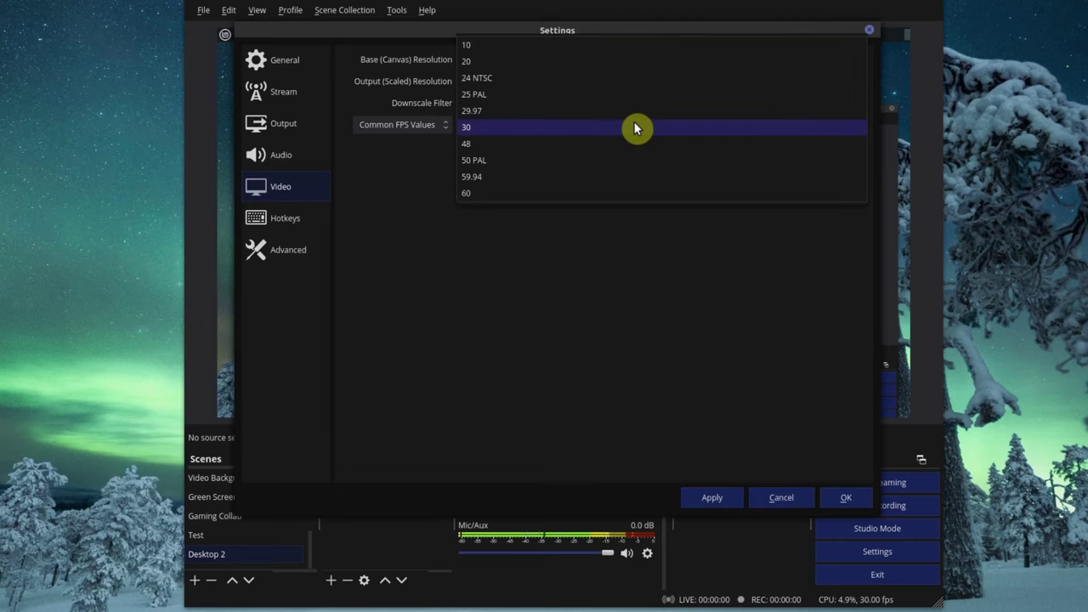
left_click(646, 127)
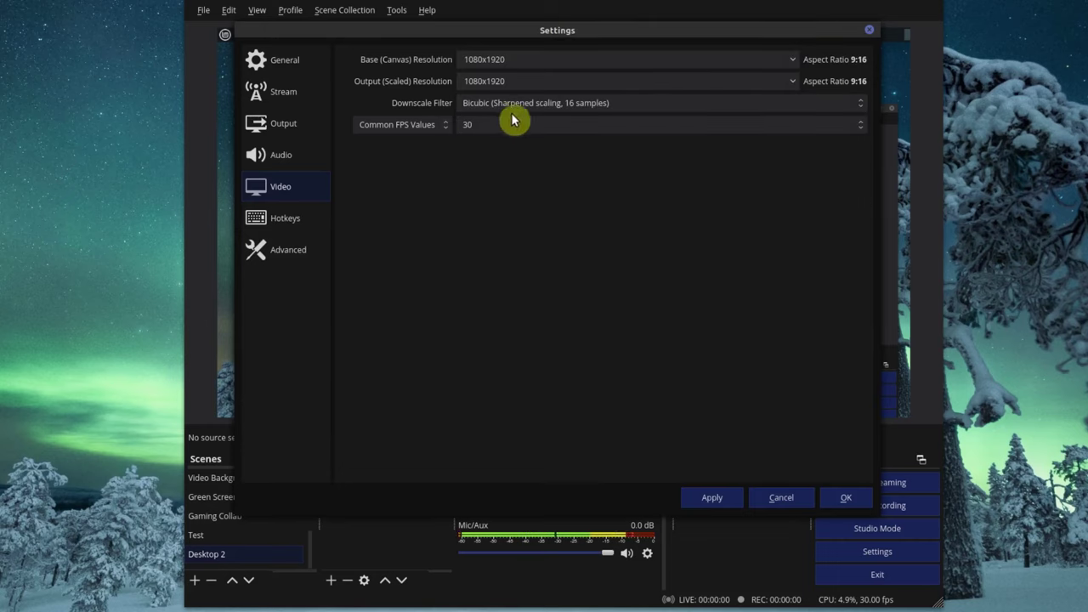
left_click(672, 104)
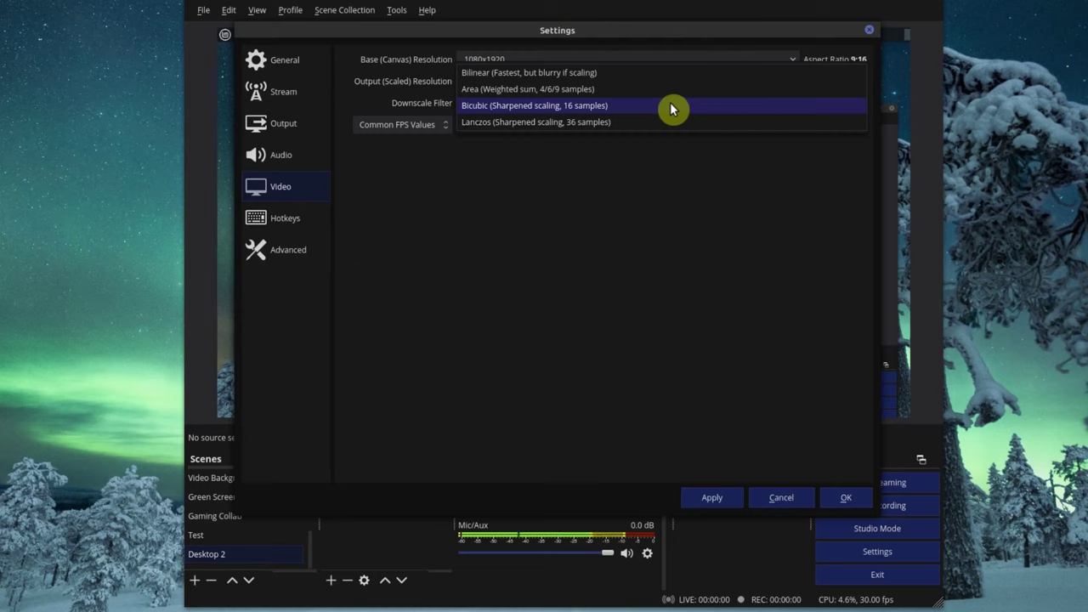
left_click(672, 107)
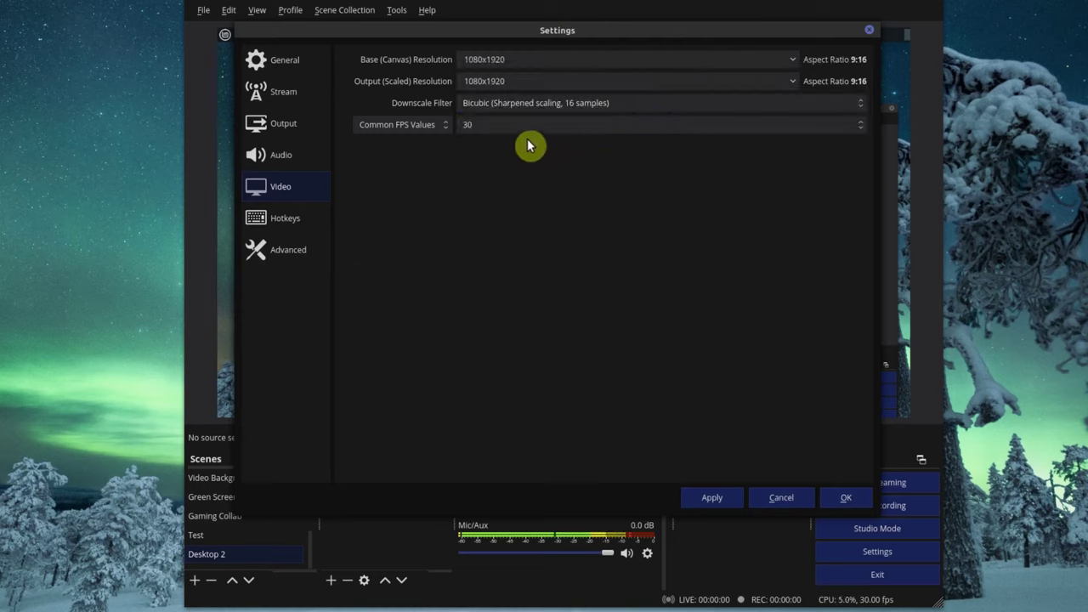
left_click(644, 126)
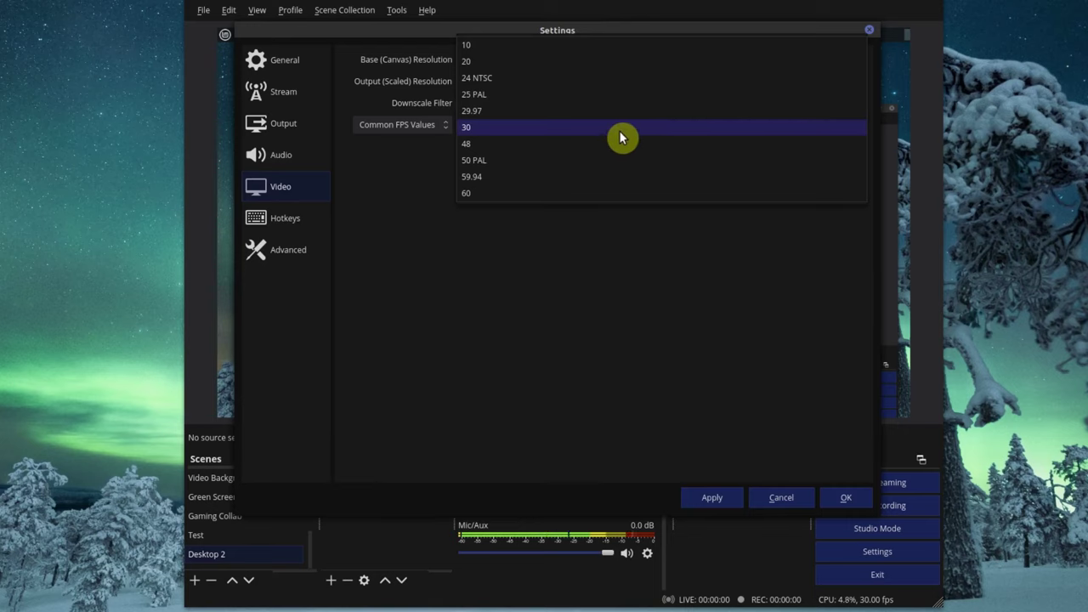
left_click(615, 266)
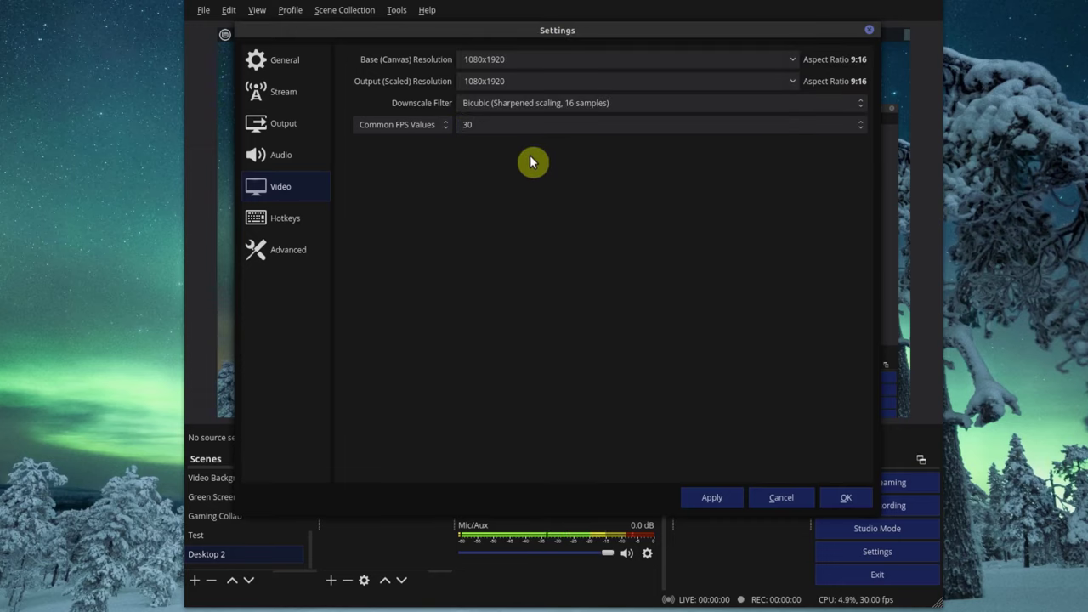
left_click(714, 498)
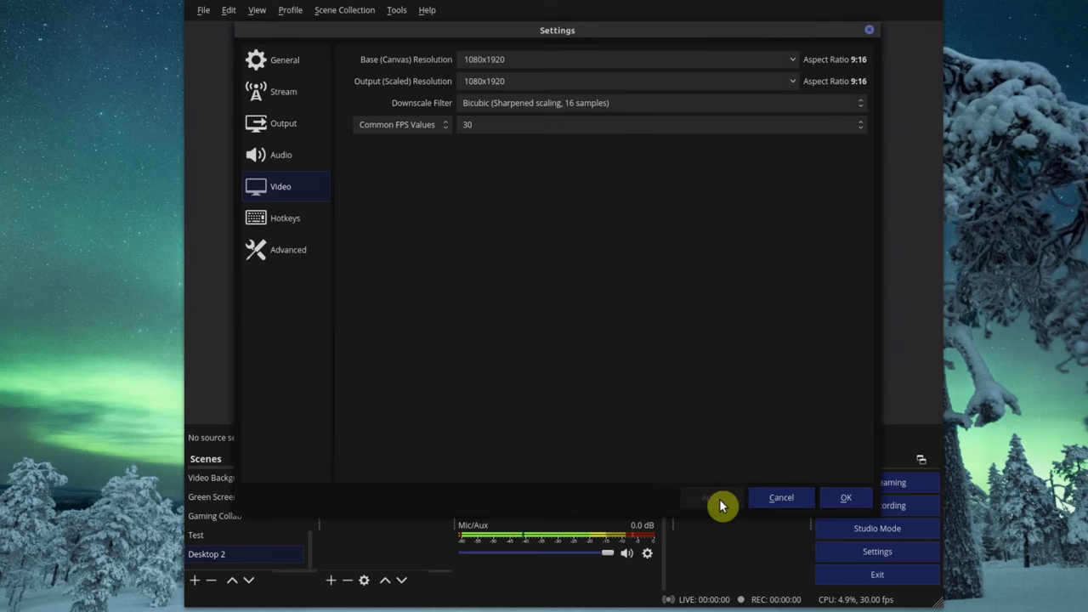
- Close the Settings dialog with OK to return to the vertical canvas preview
left_click(844, 498)
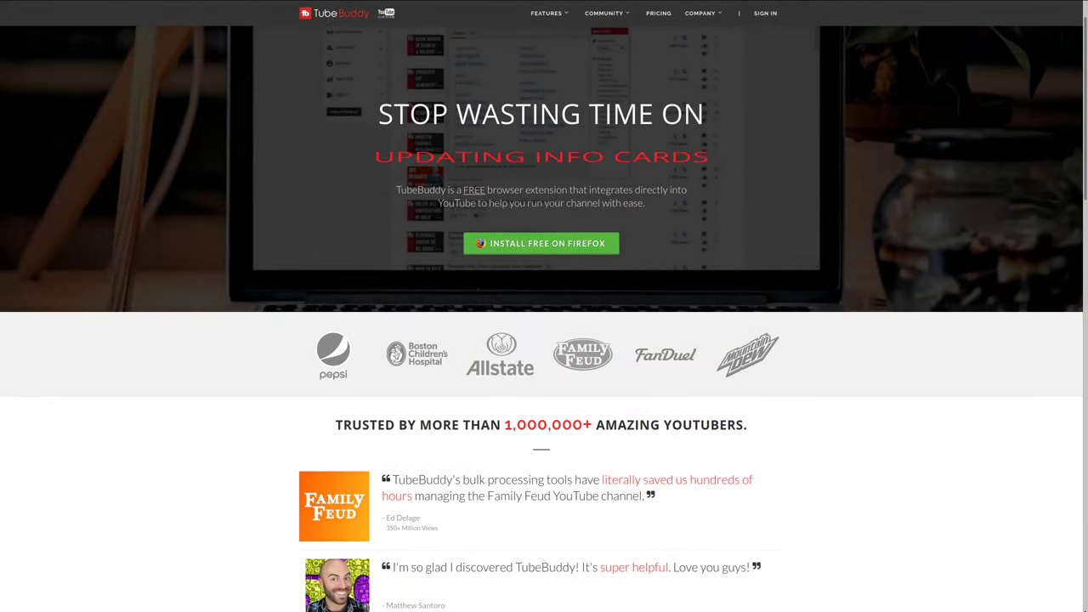
- Scroll the TubeBuddy homepage down to the testimonials and Work Within YouTube section
scroll(544, 340, "down", 2)
scroll(544, 340, "down", 3)
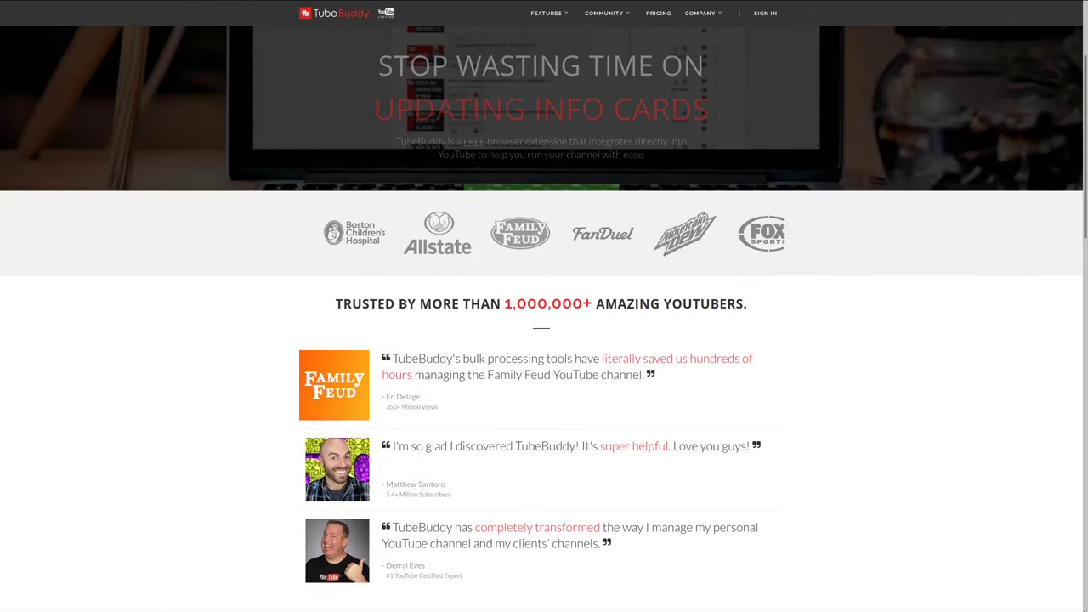
scroll(544, 339, "down", 3)
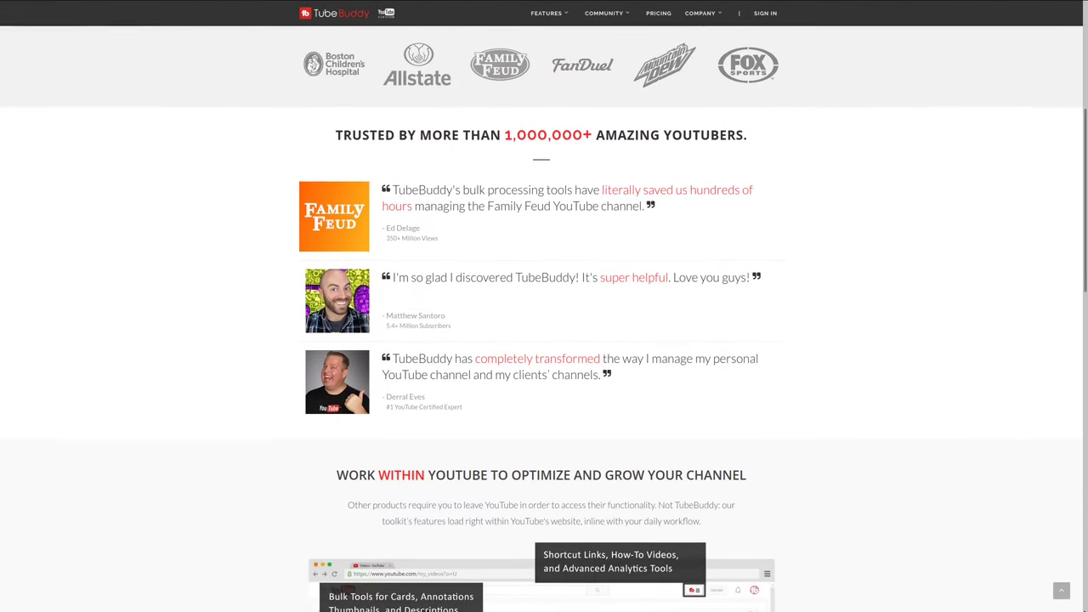
scroll(544, 340, "down", 3)
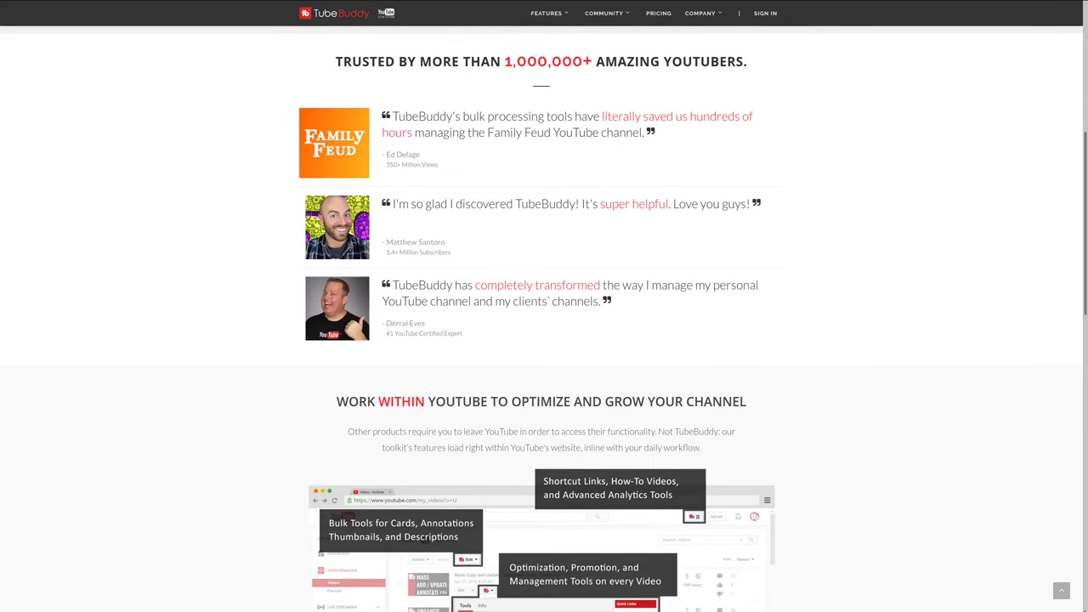
scroll(544, 340, "down", 3)
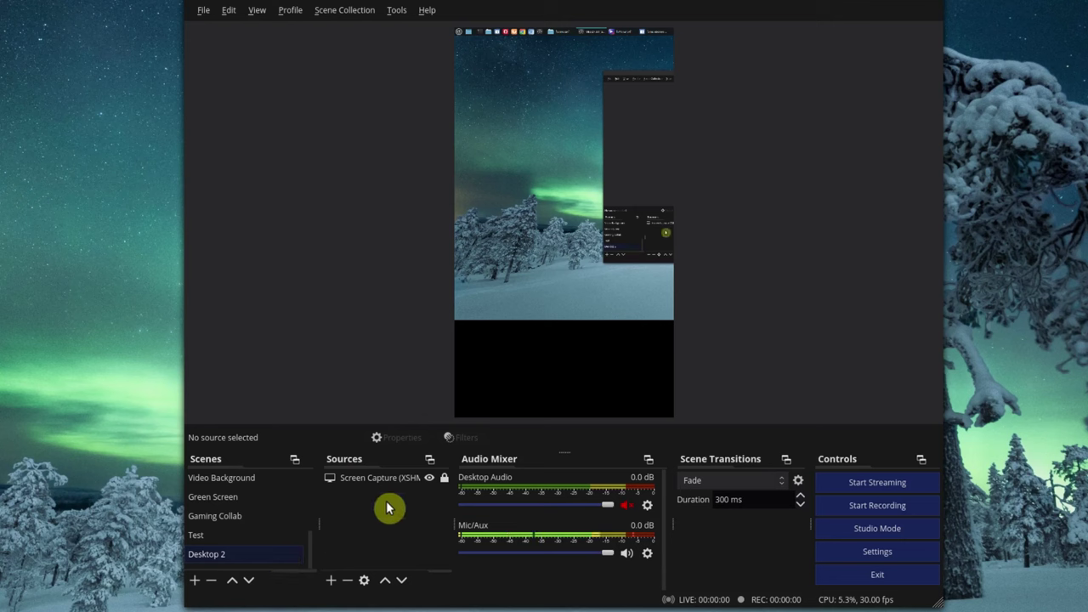
- Stretch the Desktop 2 screen capture to full frame height, shift it left, then view the Test scene
left_click(403, 485)
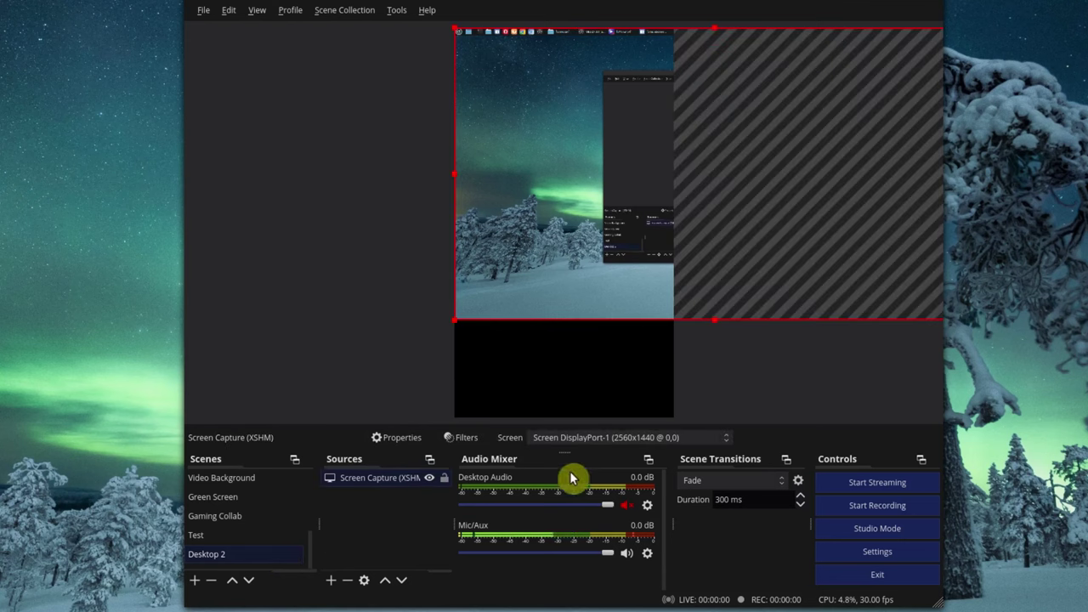
left_click_drag(712, 316, 725, 427)
left_click_drag(778, 250, 747, 252)
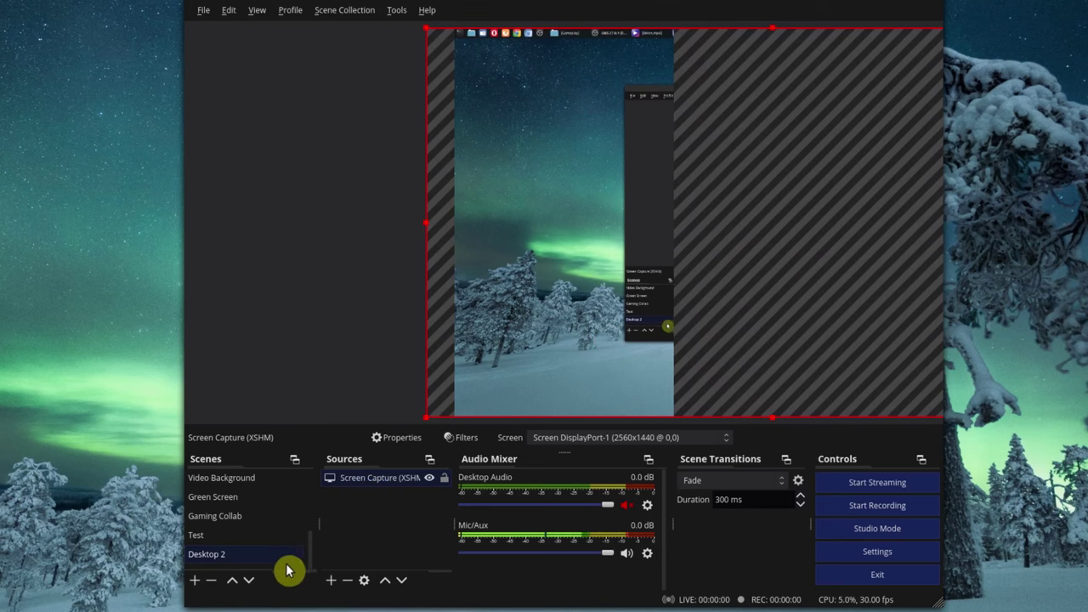
left_click(260, 538)
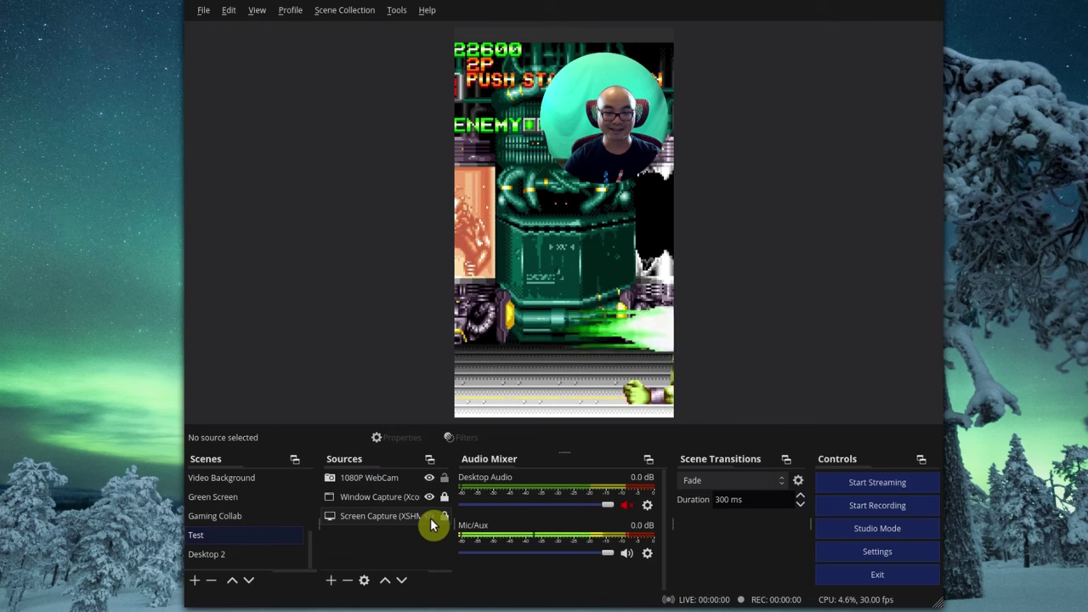
left_click(429, 499)
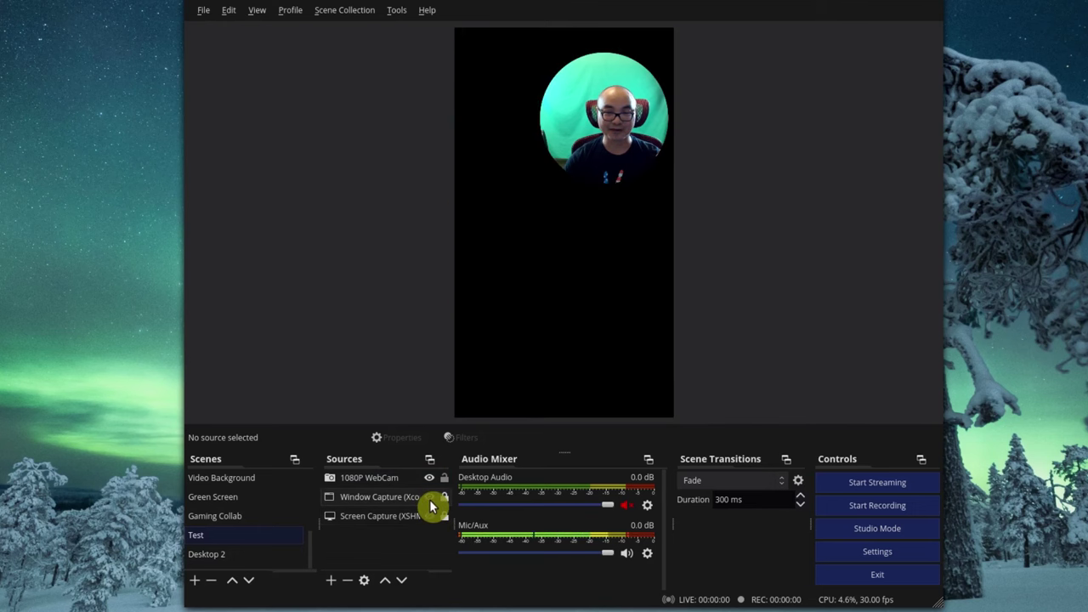
left_click(429, 499)
left_click(430, 498)
left_click(430, 499)
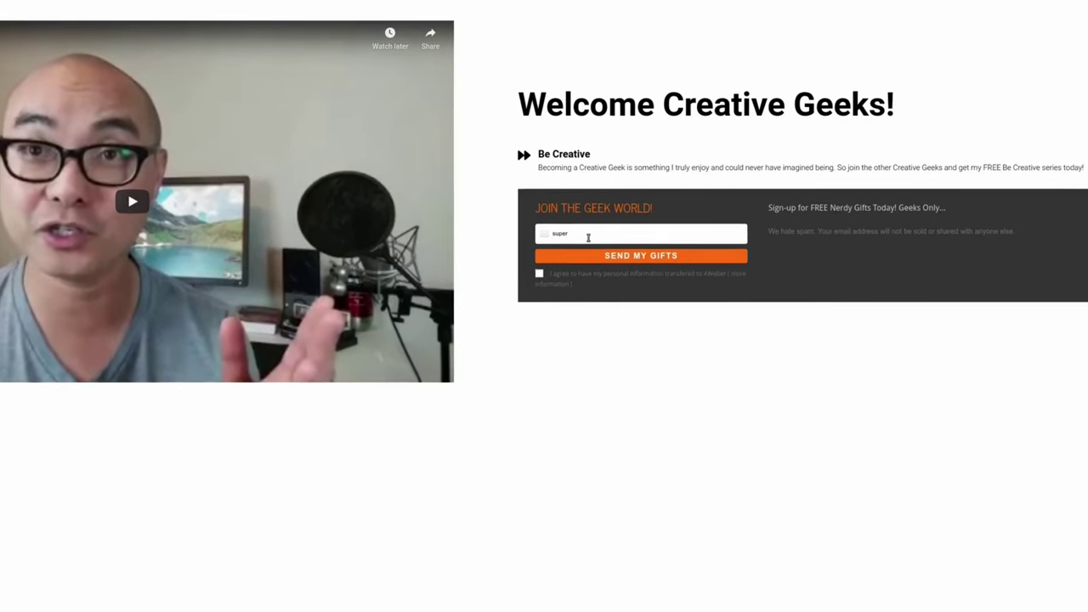
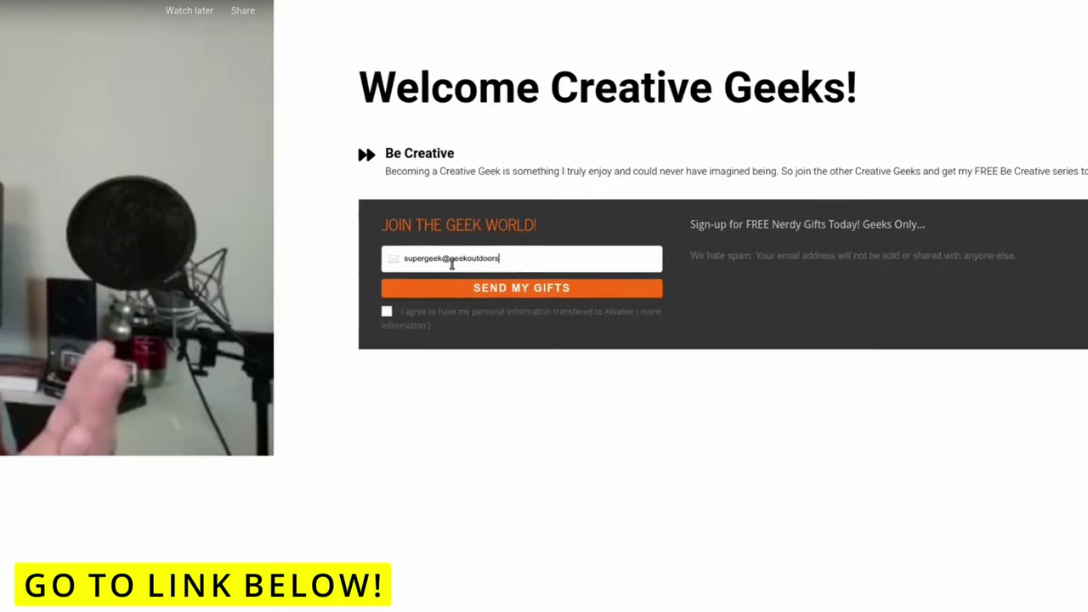